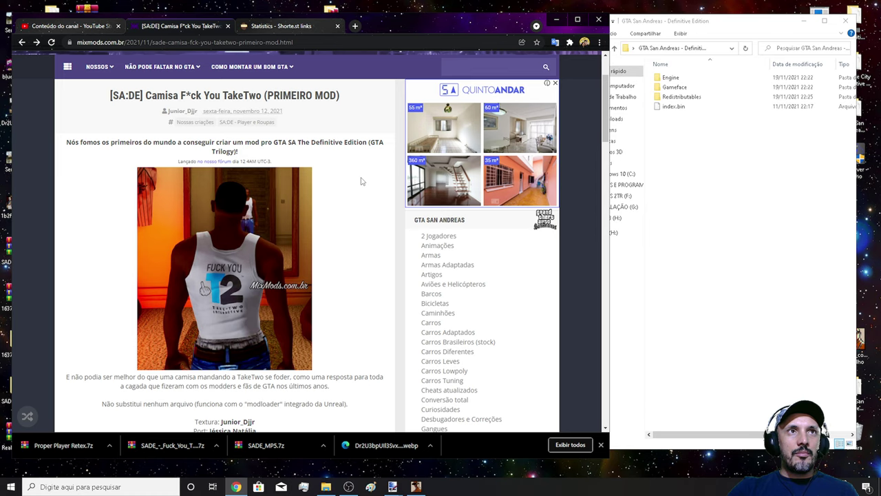
# Read the shirt mod's page on mixmods.com.br, especially the note on replaced files and the Unreal "modloader"
pyautogui.scroll(-2, 351, 168)
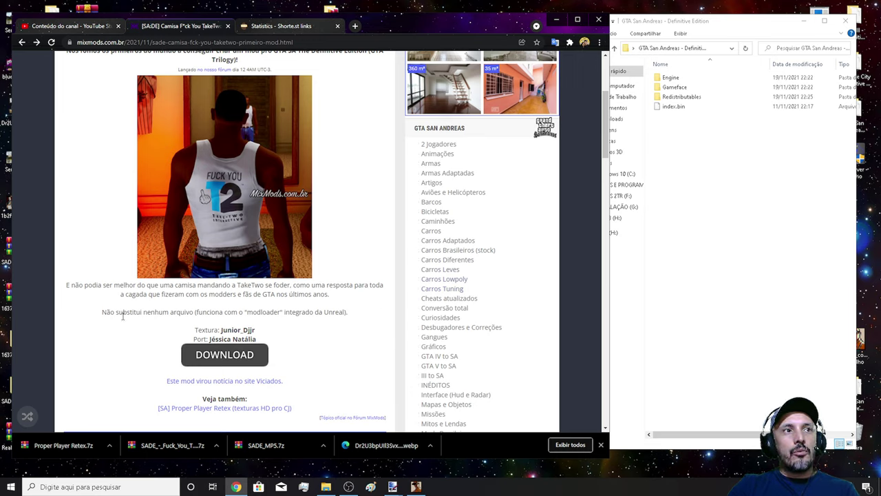
pyautogui.moveTo(103, 312); pyautogui.dragTo(194, 313)
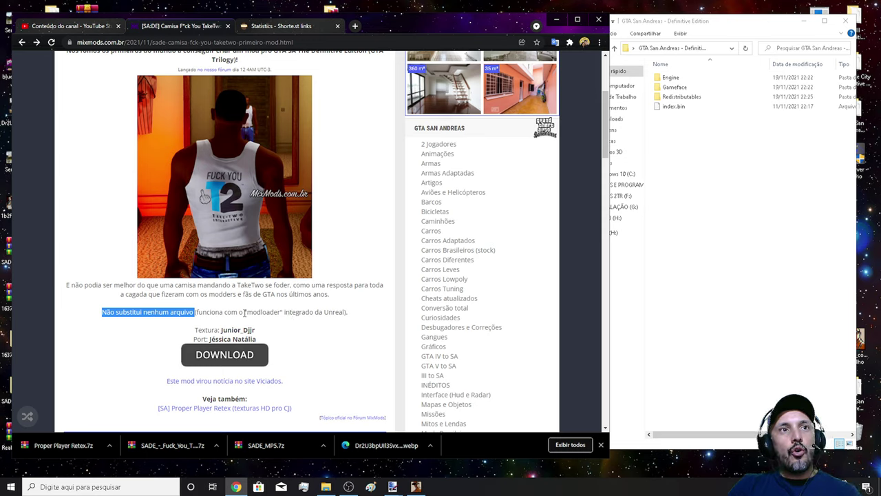
pyautogui.moveTo(252, 313); pyautogui.dragTo(280, 314)
pyautogui.click(325, 358)
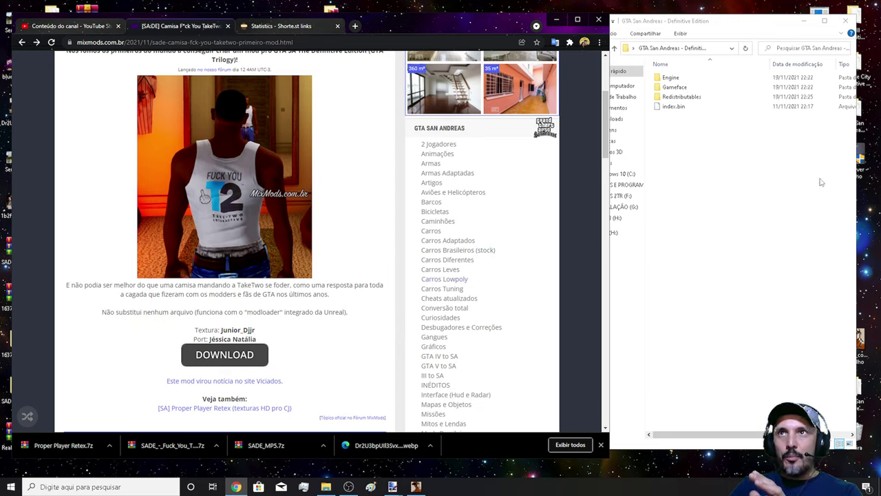
pyautogui.click(749, 219)
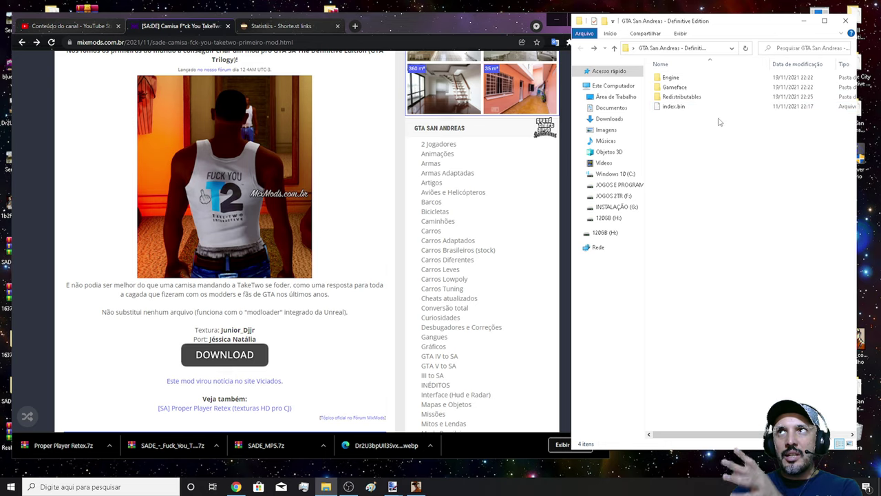
pyautogui.doubleClick(249, 312)
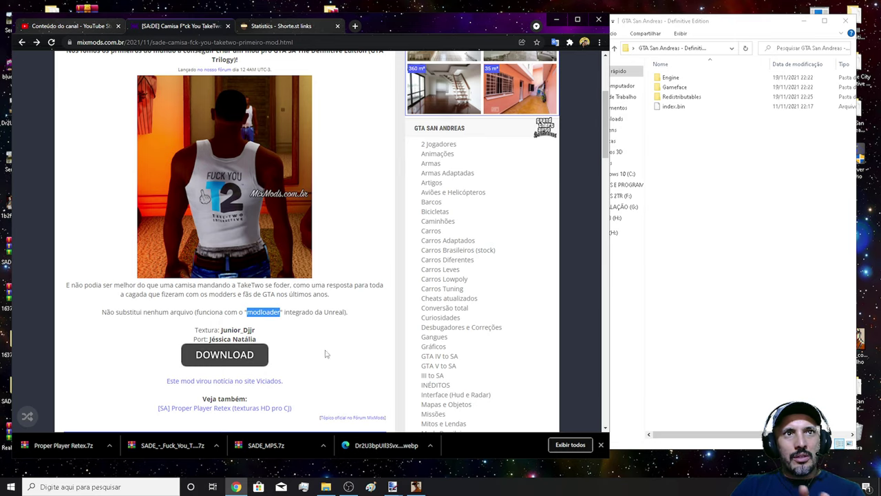
pyautogui.scroll(-2, 323, 354)
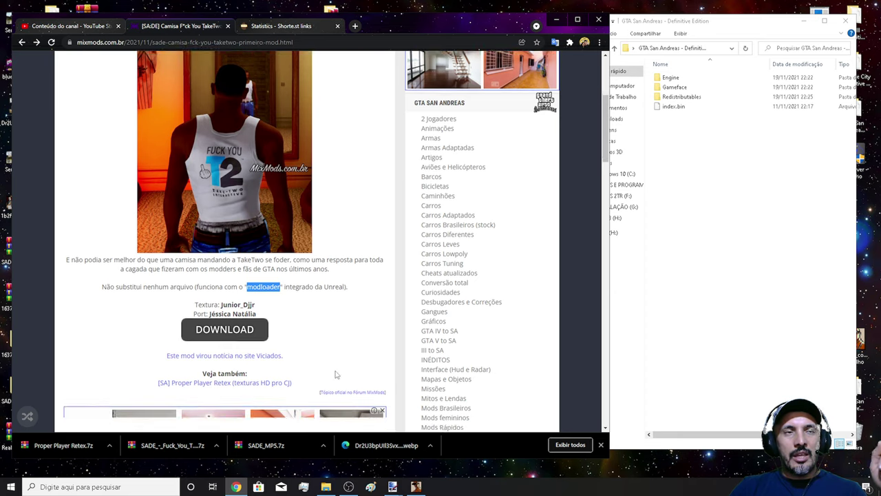
pyautogui.scroll(3, 337, 364)
pyautogui.tripleClick(317, 386)
pyautogui.click(313, 369)
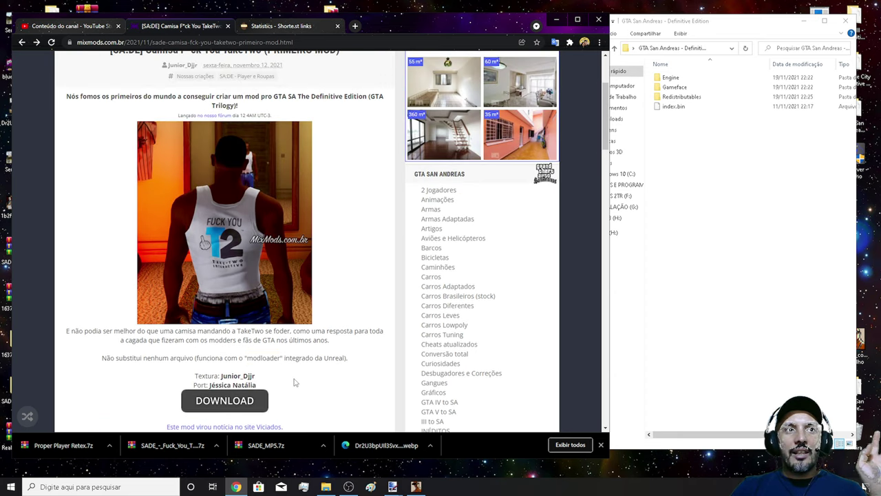
# Open the extracted SADE_-_Fuck_You_TakeTwo_Shirt folder from the desktop and place its window beside the game folder
pyautogui.click(558, 21)
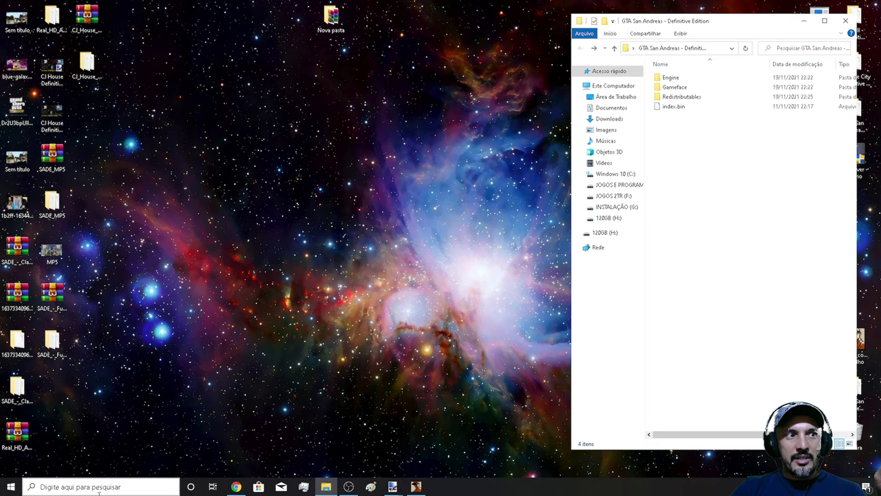
pyautogui.click(237, 487)
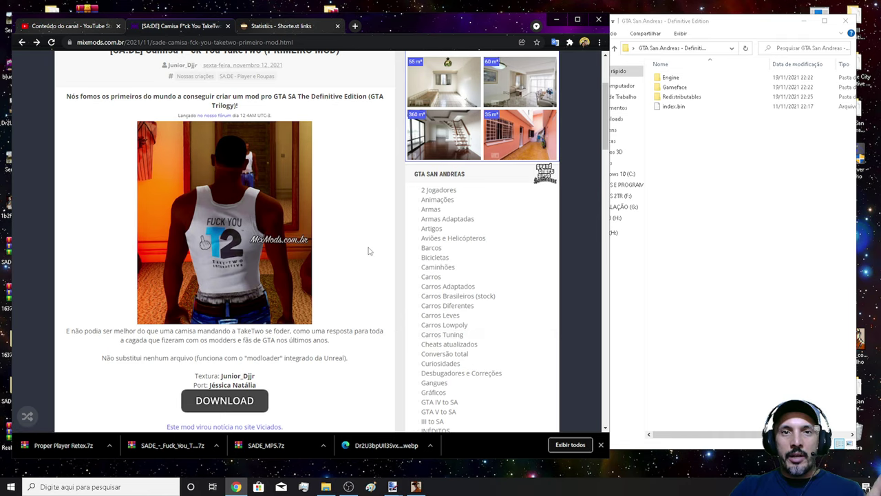
pyautogui.click(556, 19)
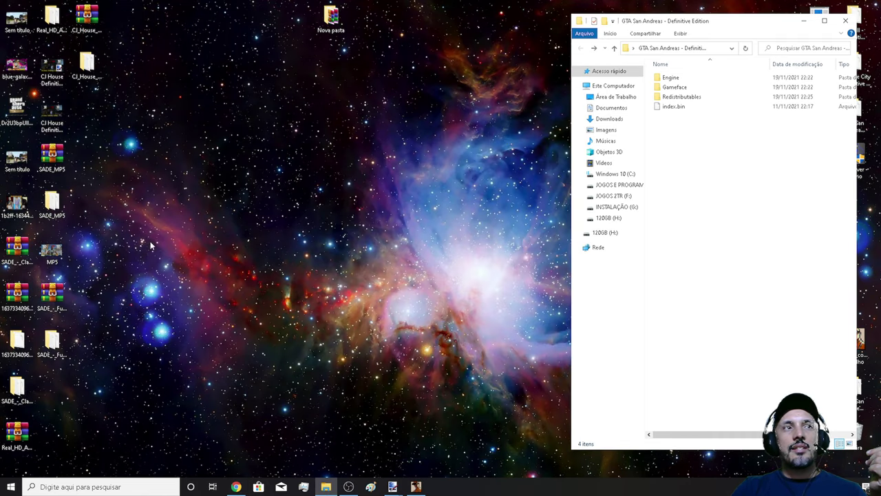
pyautogui.click(59, 340)
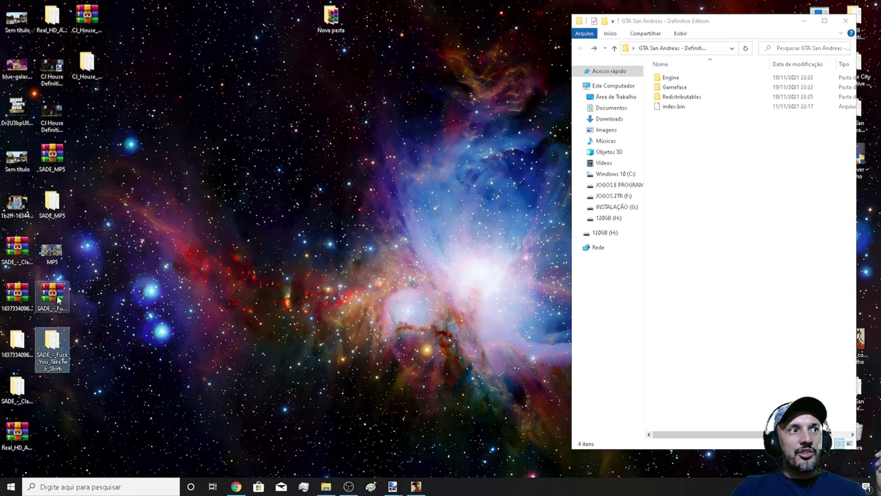
pyautogui.moveTo(53, 340); pyautogui.dragTo(197, 217)
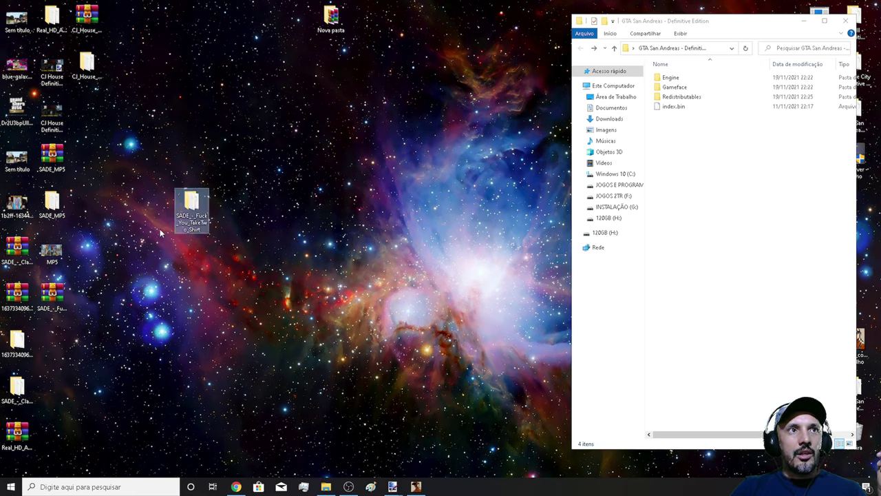
pyautogui.doubleClick(194, 201)
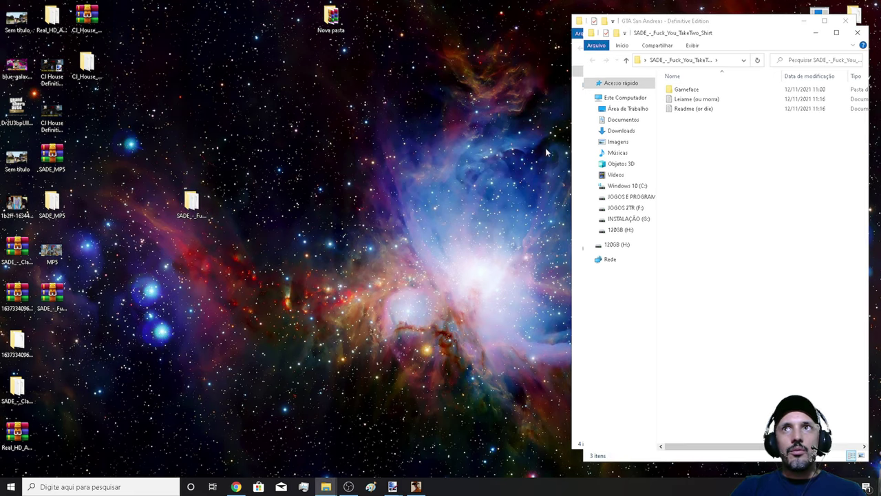
pyautogui.moveTo(767, 41); pyautogui.dragTo(302, 46)
# Read the installation instructions in the mod's "Leiame (ou morra)" file and close it
pyautogui.doubleClick(245, 109)
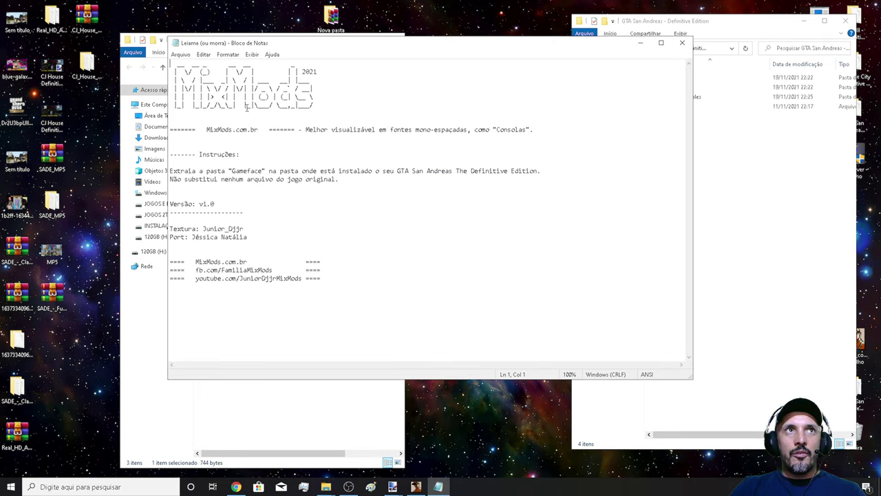
pyautogui.moveTo(222, 171); pyautogui.dragTo(553, 171)
pyautogui.click(683, 43)
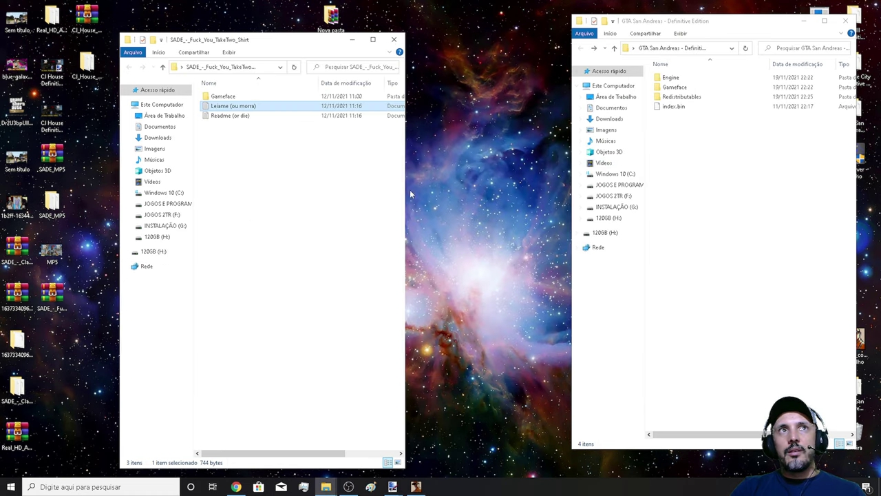
# Open the Paks folder inside the mod's Gameface and Content folders
pyautogui.click(230, 98)
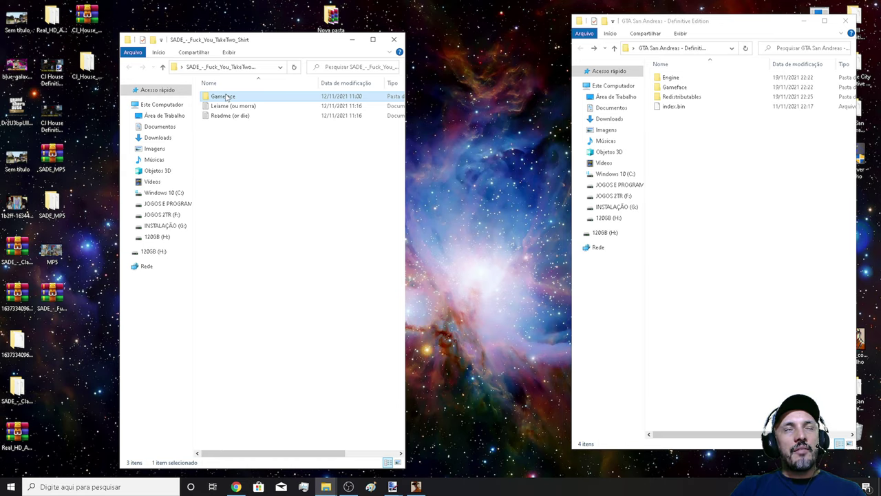
pyautogui.click(246, 102)
pyautogui.click(256, 141)
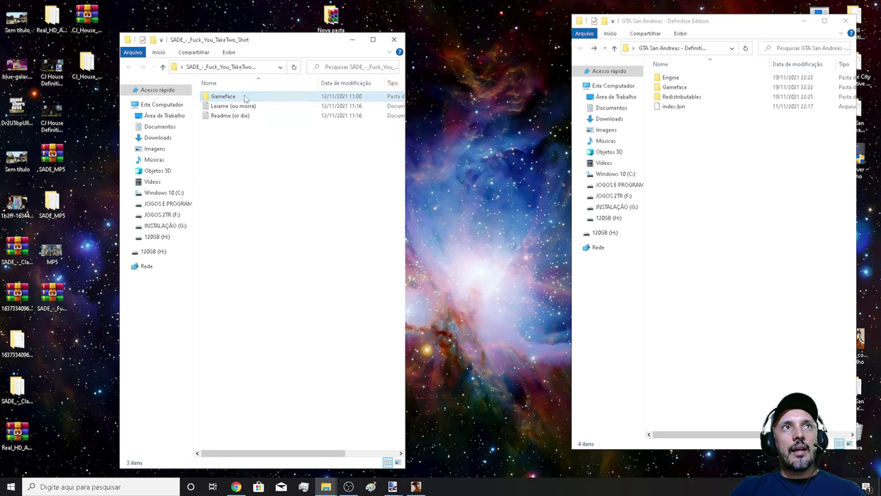
pyautogui.doubleClick(245, 98)
pyautogui.doubleClick(227, 97)
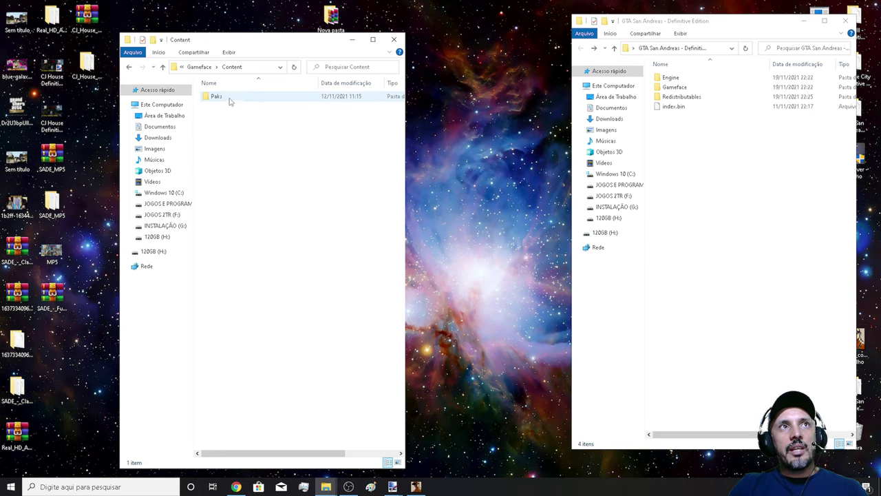
pyautogui.doubleClick(230, 99)
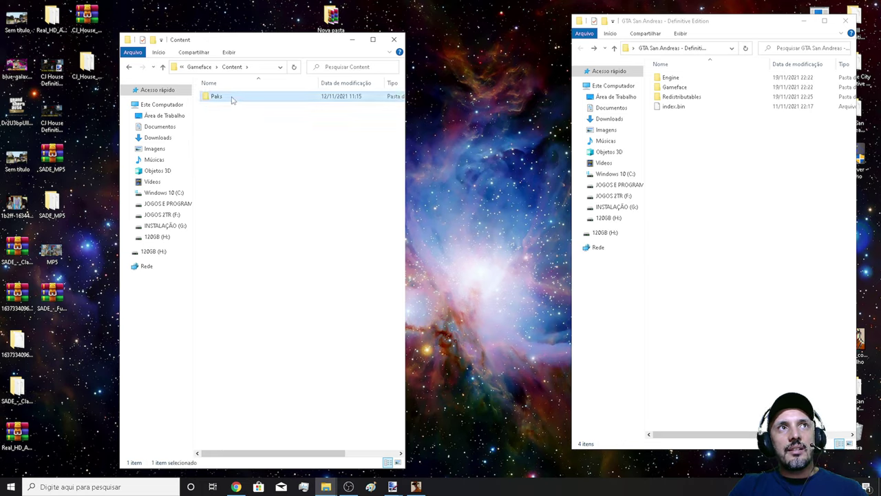
# Open the matching Gameface, Content and Paks folders in the GTA San Andreas - Definitive Edition directory
pyautogui.click(683, 89)
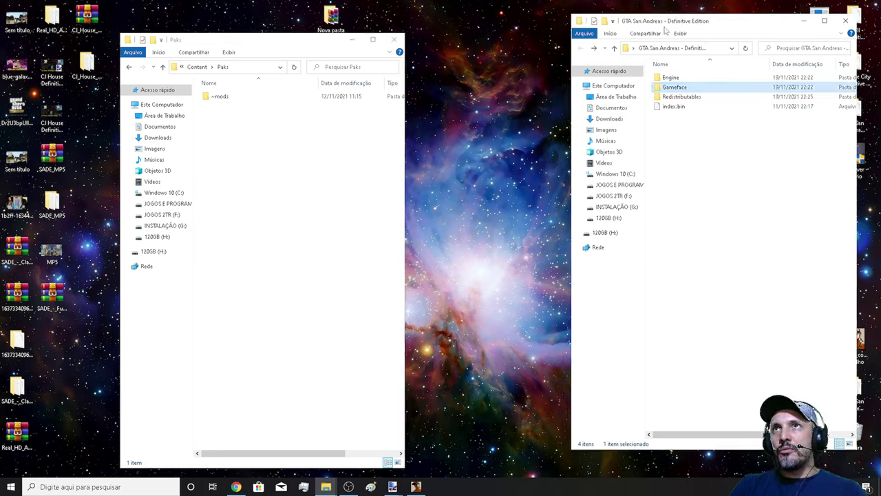
pyautogui.doubleClick(686, 89)
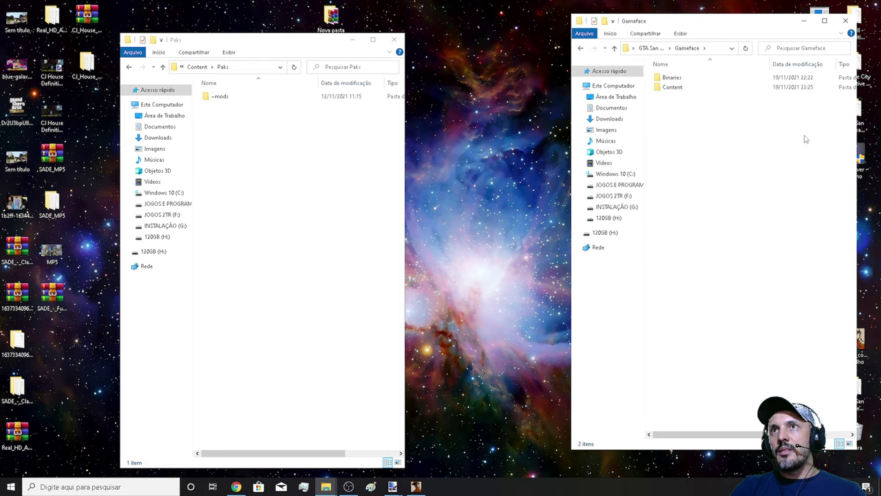
pyautogui.doubleClick(669, 87)
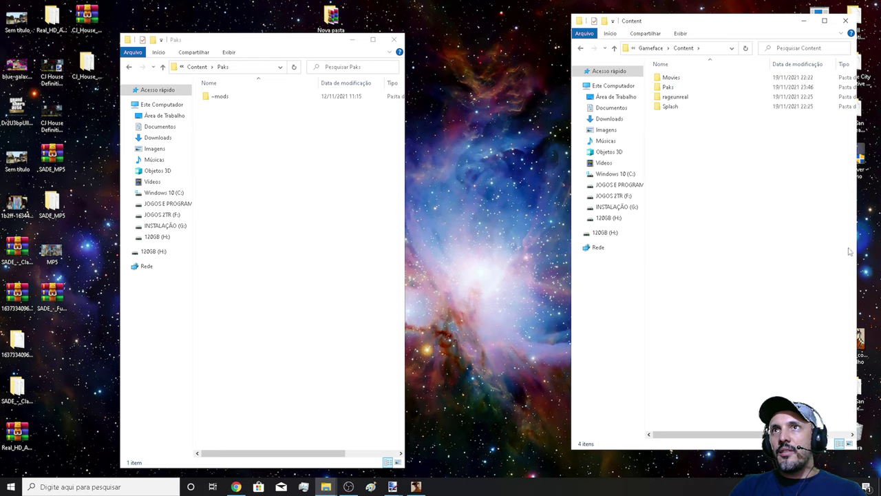
pyautogui.doubleClick(674, 88)
# Delete the existing ~mods folder from the game's Paks folder
pyautogui.click(680, 78)
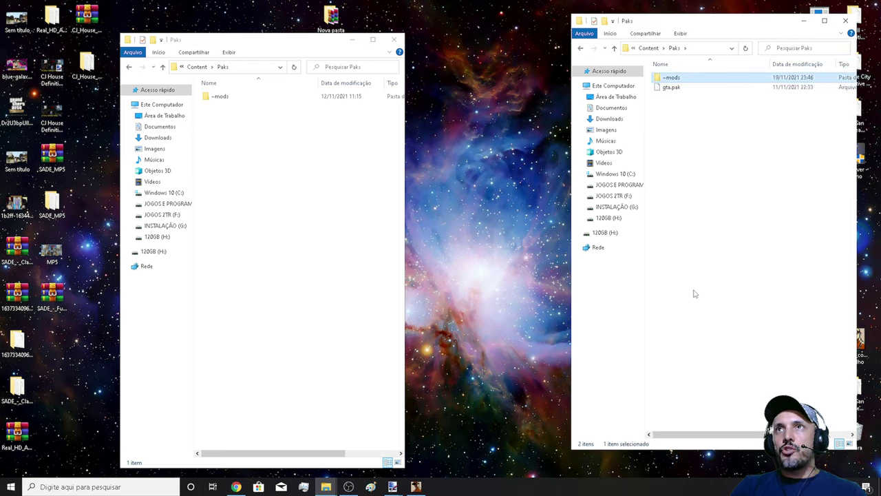
pyautogui.press('Delete')
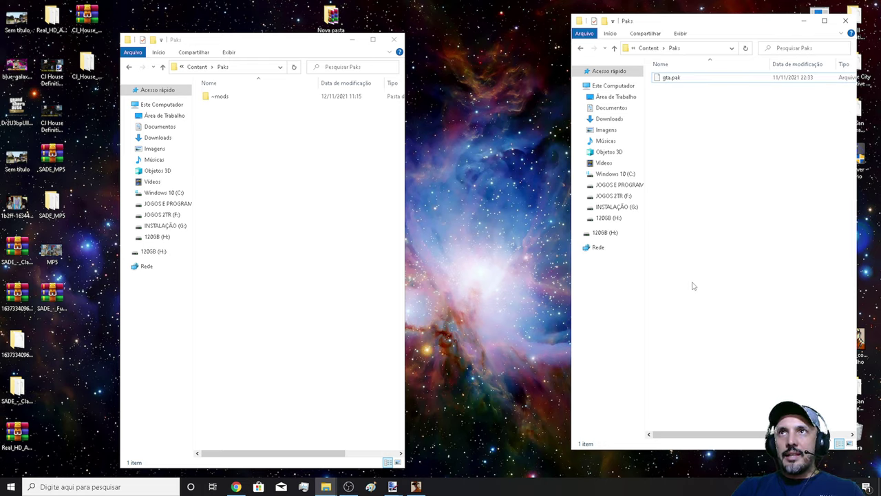
pyautogui.click(670, 79)
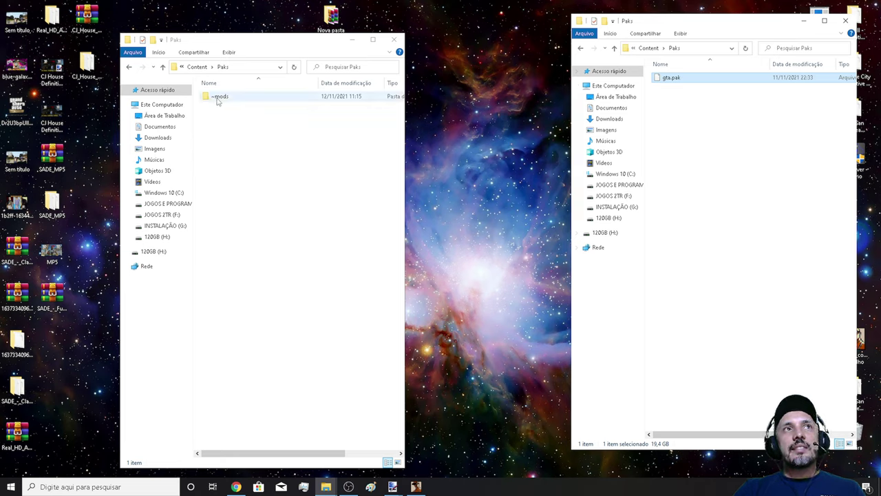
# Create a new folder named ~mods in the game's Paks folder and delete it again
pyautogui.rightClick(672, 137)
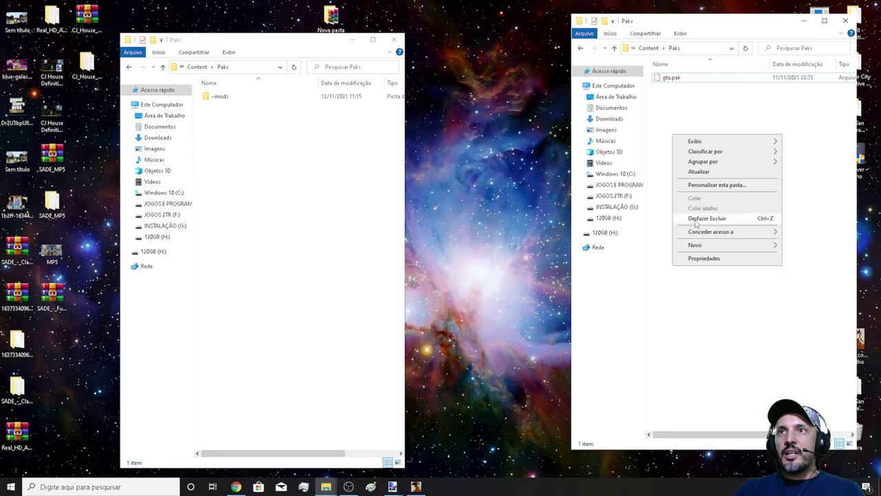
pyautogui.moveTo(695, 245)
pyautogui.click(599, 245)
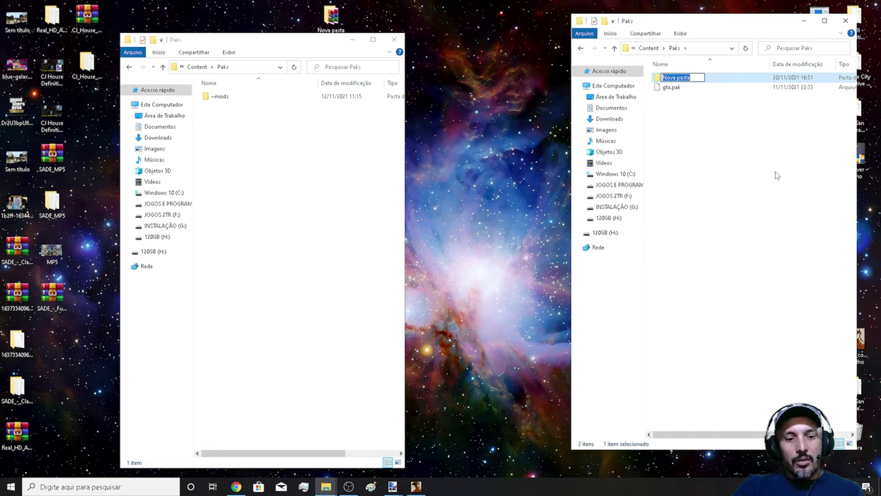
pyautogui.write('~')
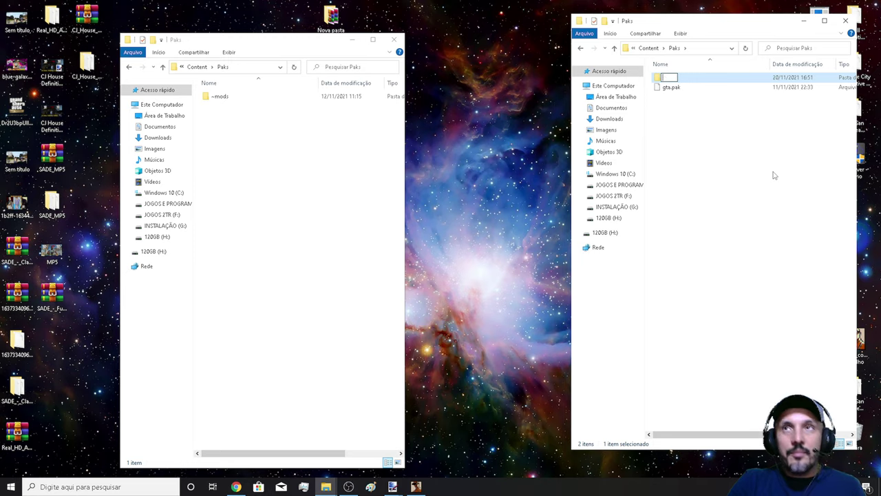
pyautogui.write('mods')
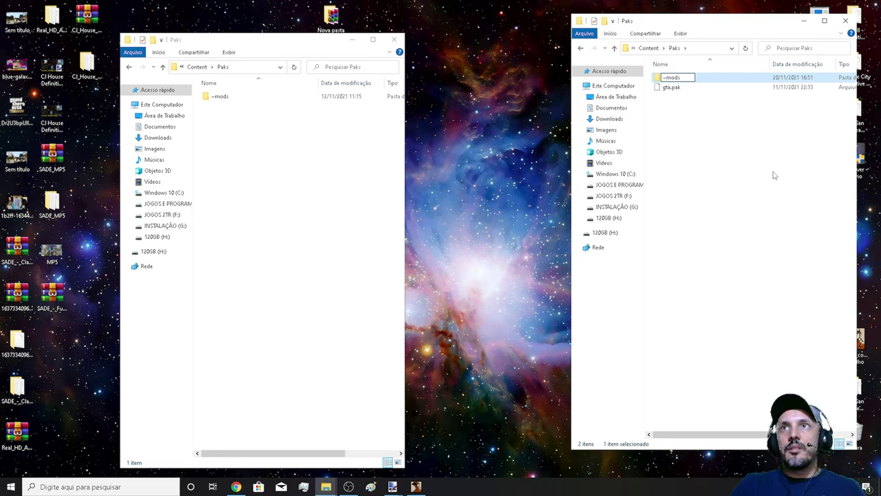
pyautogui.press('Return')
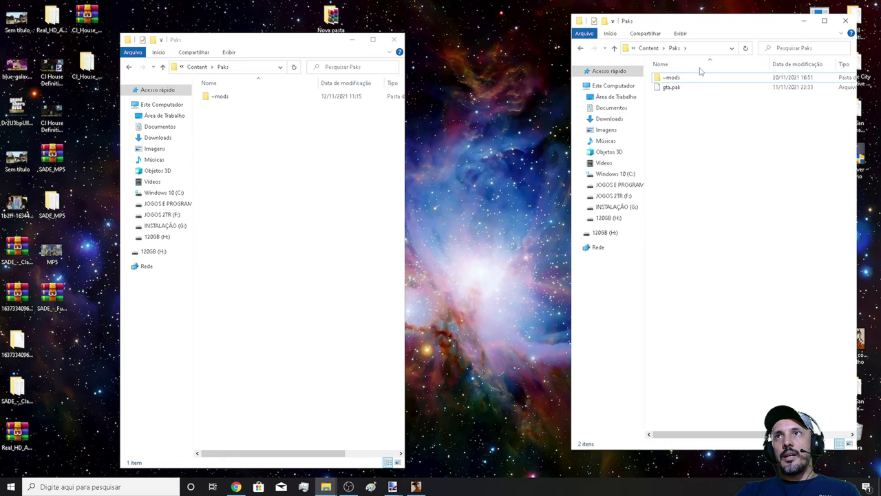
pyautogui.press('Delete')
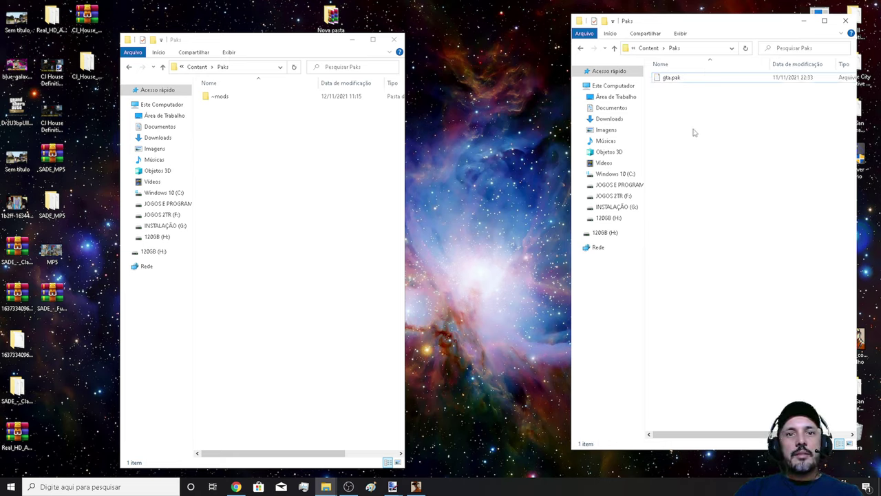
# Copy the ~mods folder from the mod's Paks folder into the game's Paks folder
pyautogui.click(213, 101)
pyautogui.rightClick(212, 102)
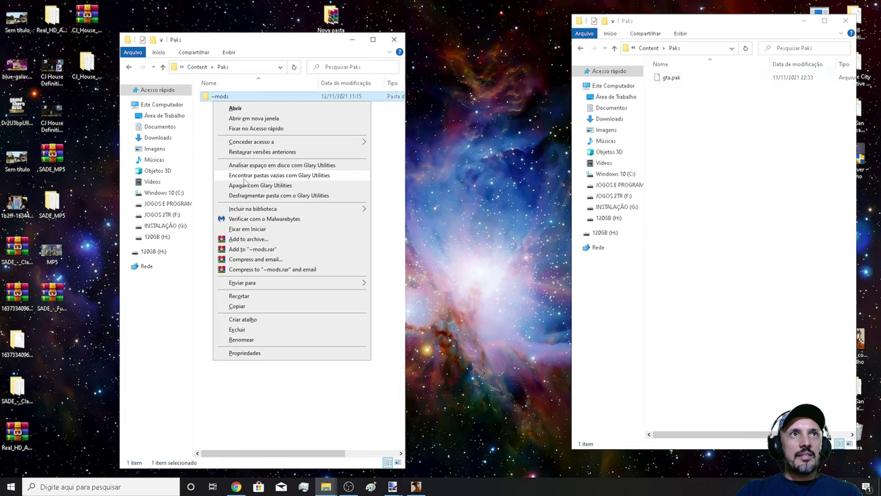
pyautogui.click(248, 309)
pyautogui.rightClick(667, 168)
pyautogui.click(689, 226)
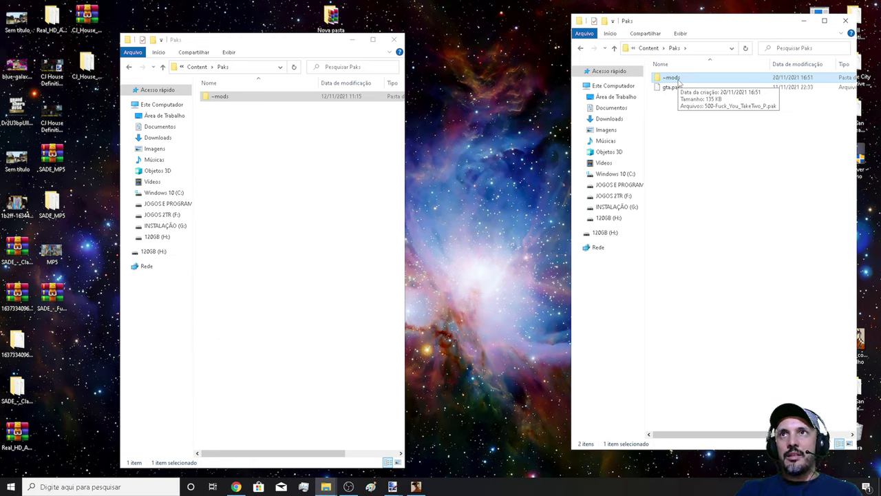
# Open the copied ~mods folder in the game's Paks folder to check its contents
pyautogui.click(678, 82)
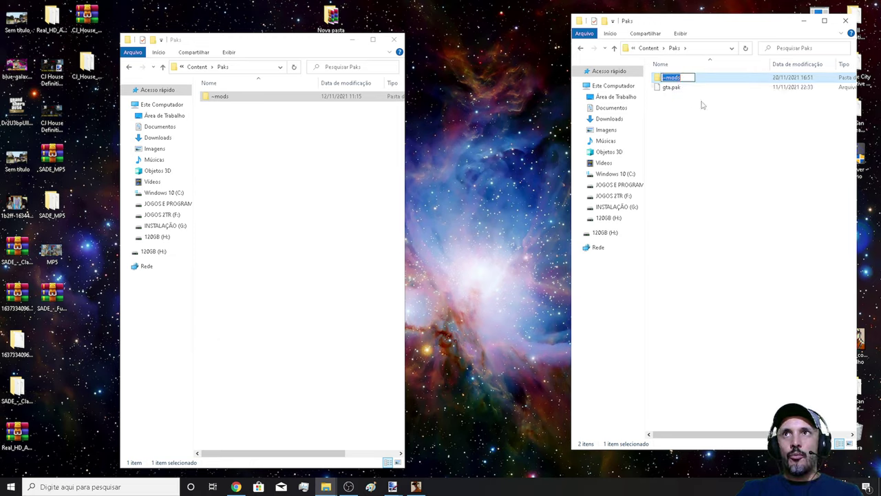
pyautogui.click(722, 87)
pyautogui.doubleClick(723, 84)
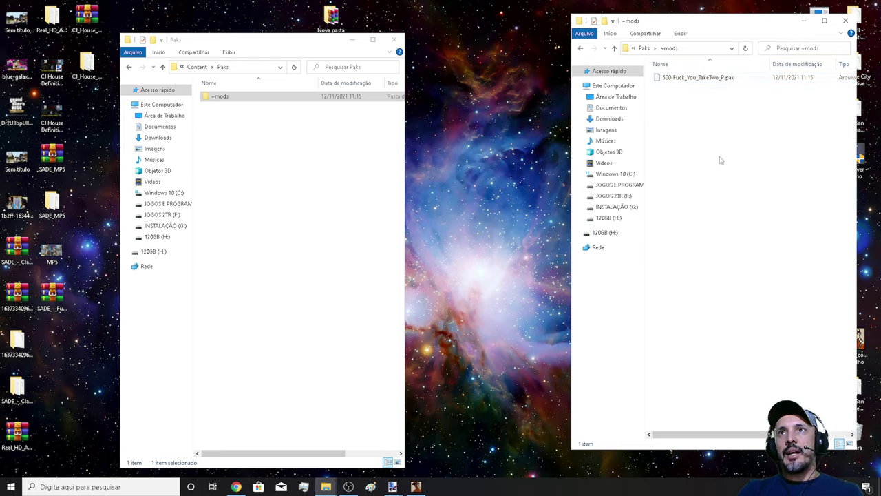
# Switch to Chrome and review the TakeTwo shirt mod's page on MixMods, including its preview image and description, then minimize the browser
pyautogui.click(691, 80)
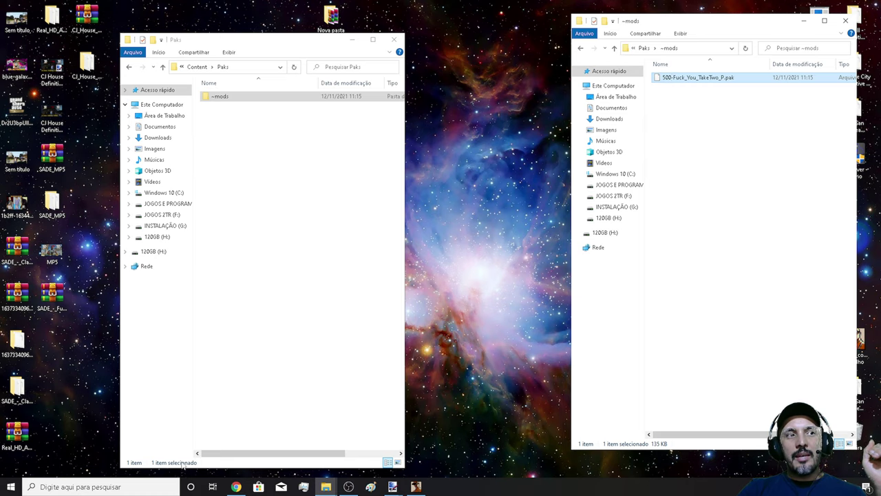
pyautogui.click(237, 487)
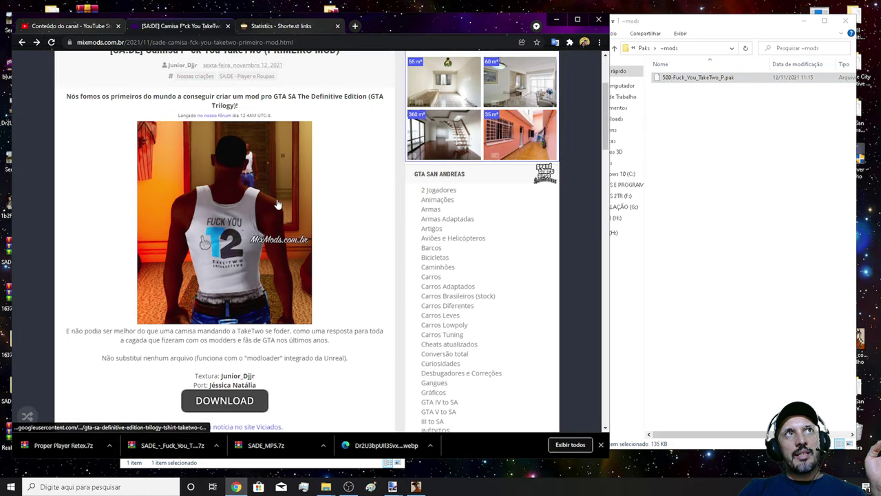
pyautogui.scroll(1, 322, 184)
pyautogui.scroll(2, 322, 185)
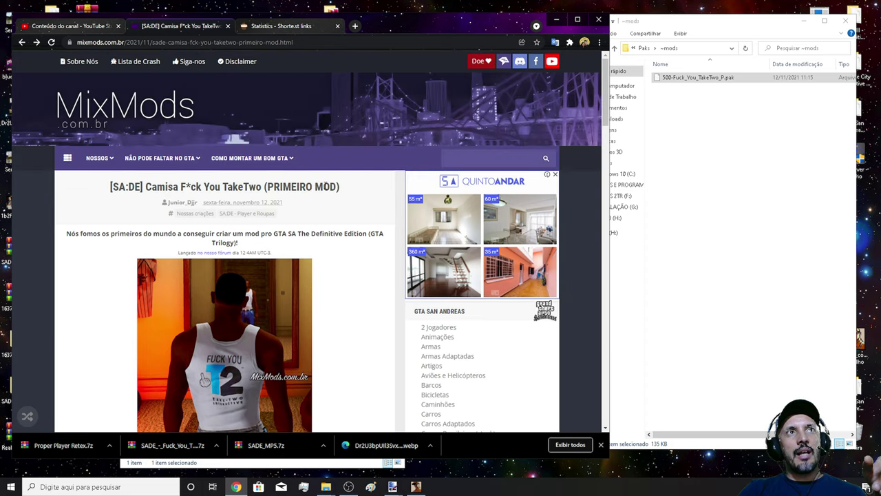
pyautogui.scroll(-9, 324, 191)
pyautogui.scroll(6, 352, 253)
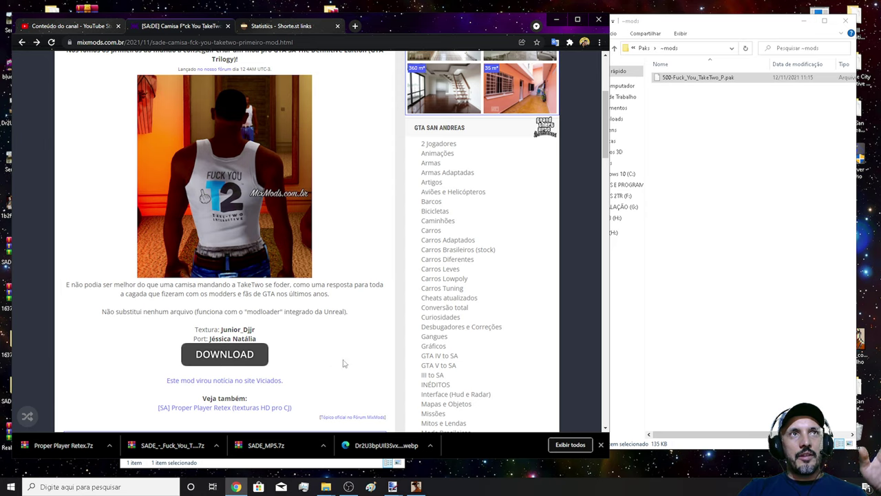
pyautogui.scroll(1, 344, 362)
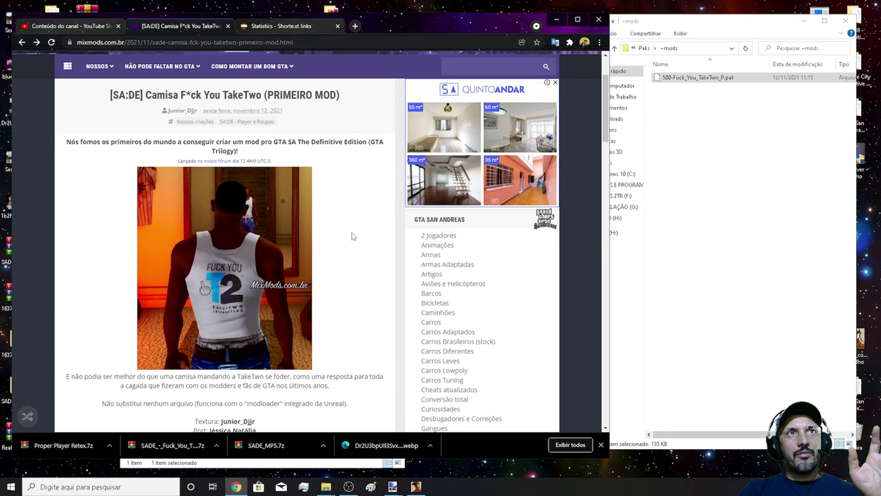
pyautogui.scroll(-1, 354, 236)
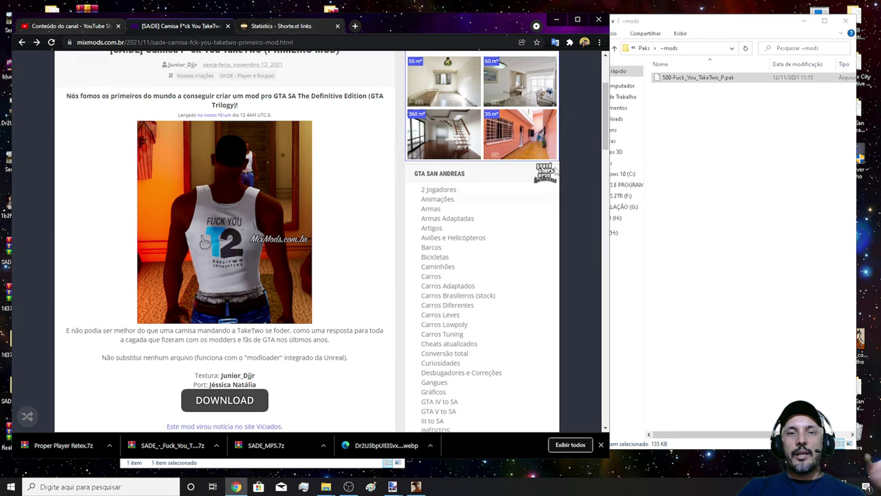
pyautogui.scroll(1, 557, 17)
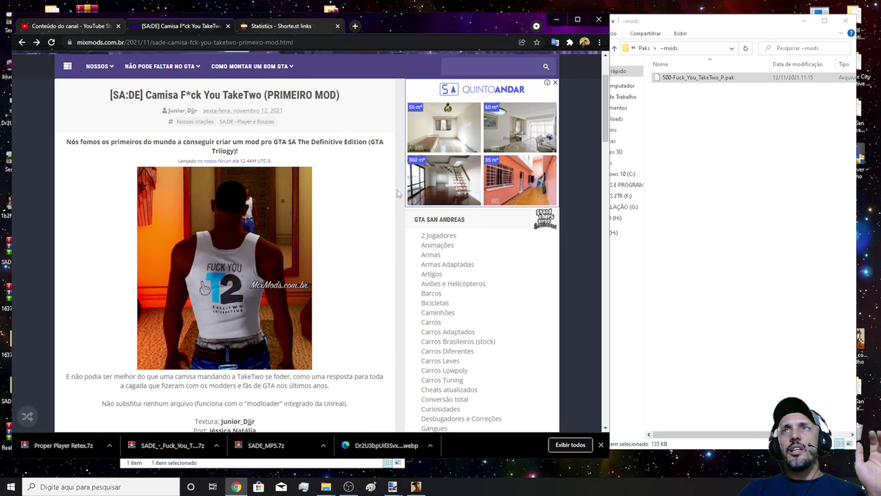
pyautogui.click(556, 19)
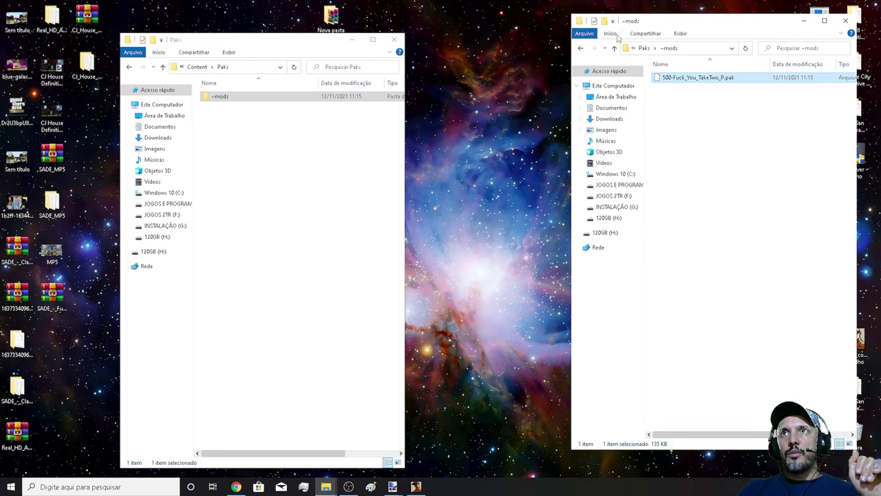
pyautogui.click(718, 79)
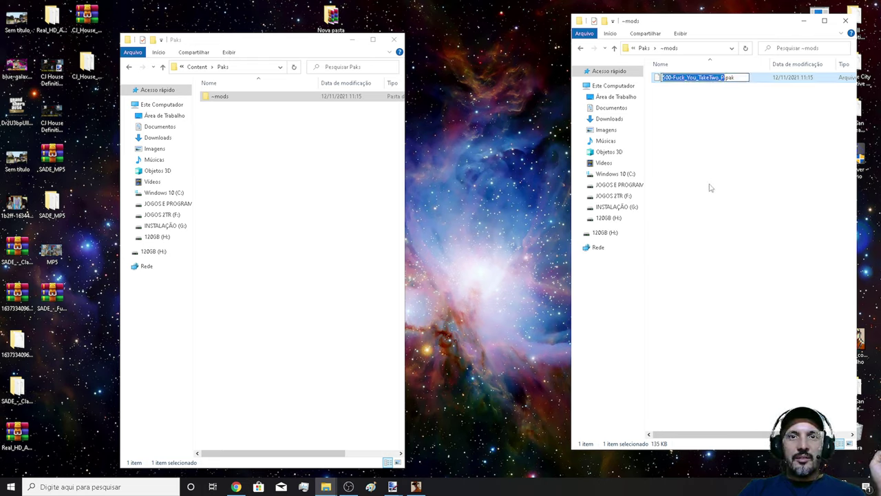
pyautogui.click(694, 148)
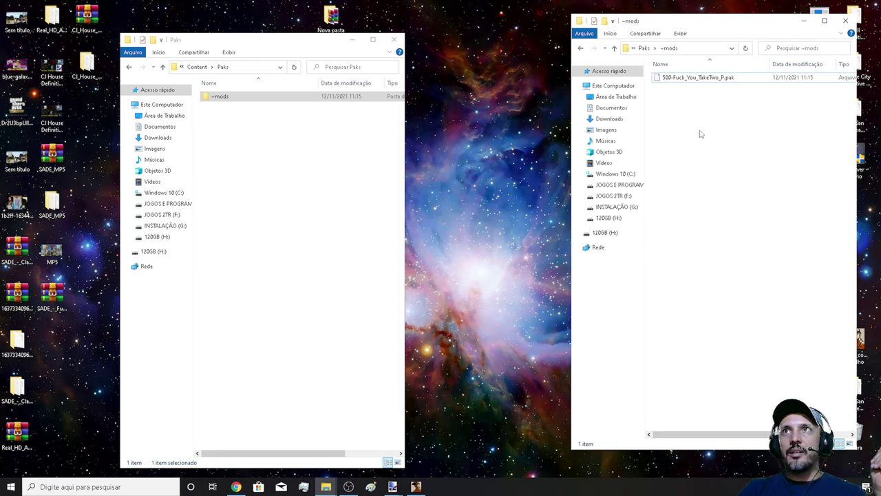
pyautogui.click(665, 77)
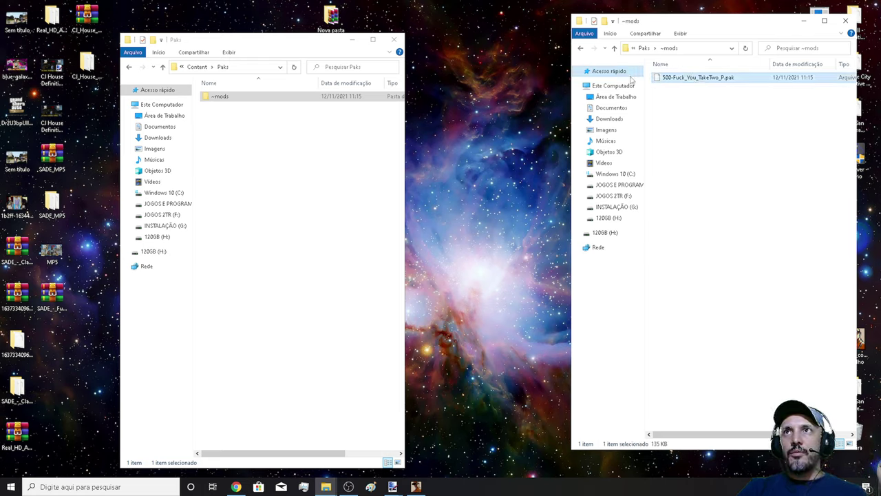
# Return from the ~mods folder to the GTA San Andreas - Definitive Edition root folder and move its window nearer the Paks window
pyautogui.click(581, 50)
pyautogui.click(580, 49)
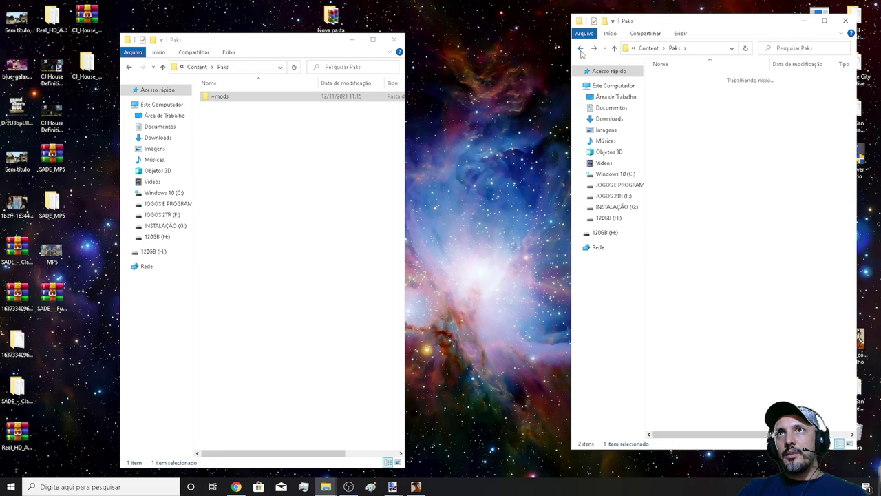
pyautogui.click(580, 49)
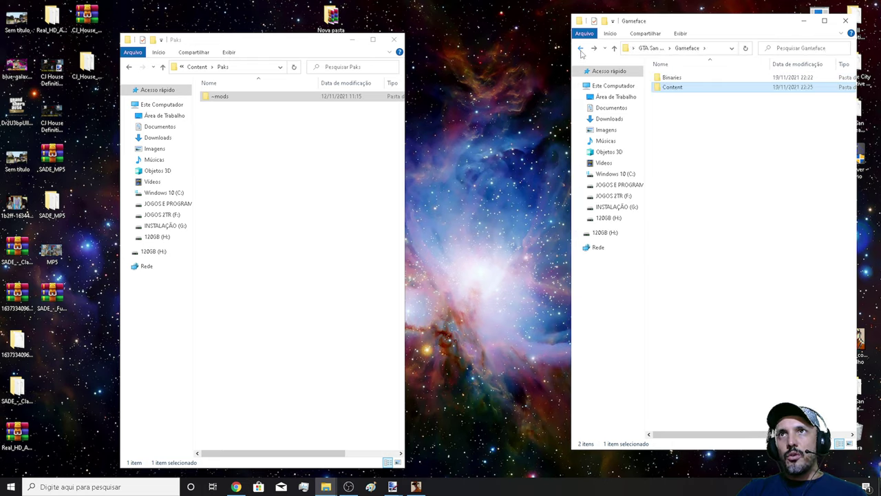
pyautogui.click(580, 49)
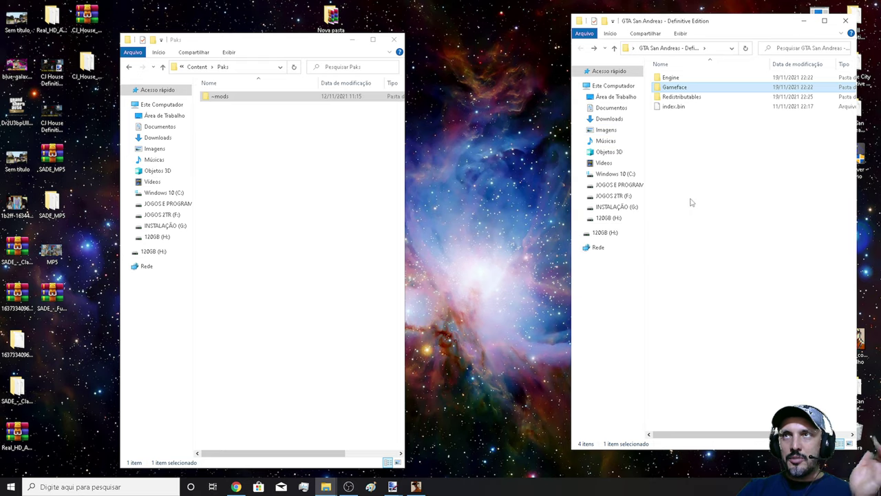
pyautogui.moveTo(729, 32); pyautogui.dragTo(606, 31)
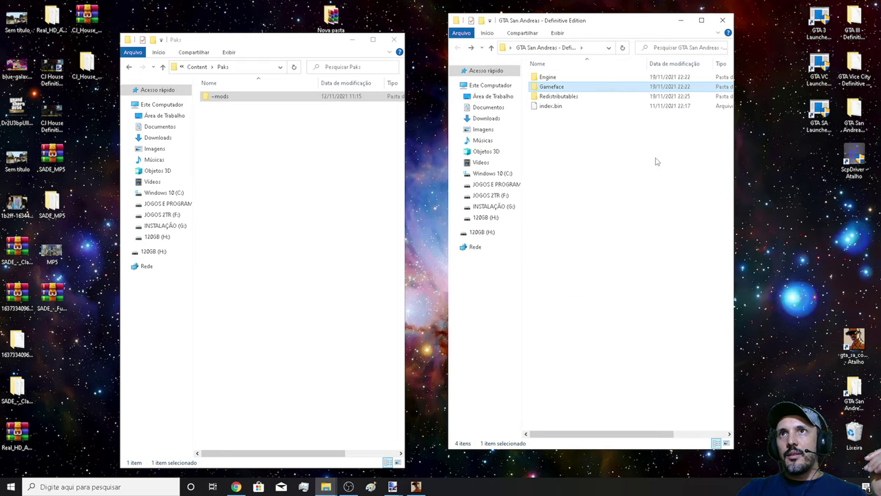